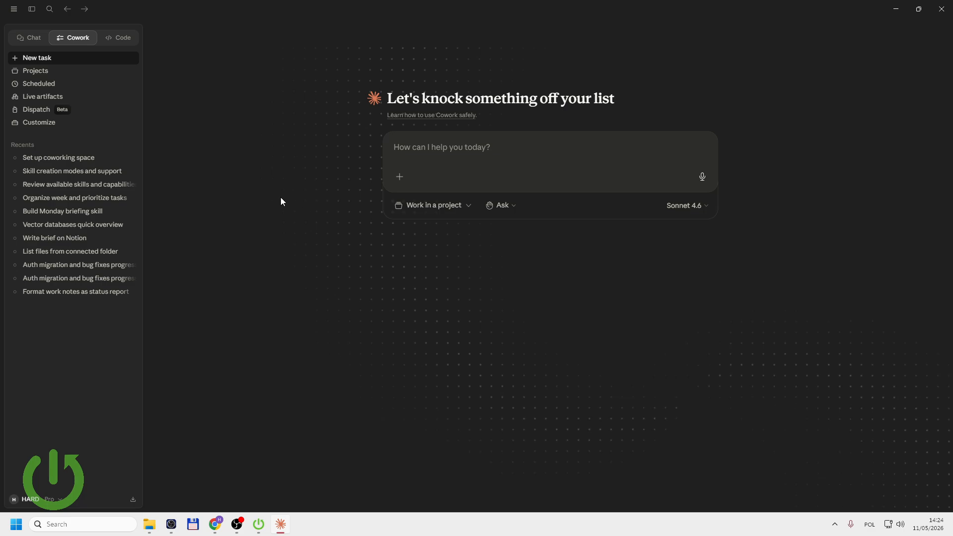
- Connect the Claude folder inside Documents as the working folder for the new task
{"action": "key", "text": "alt+Tab"}
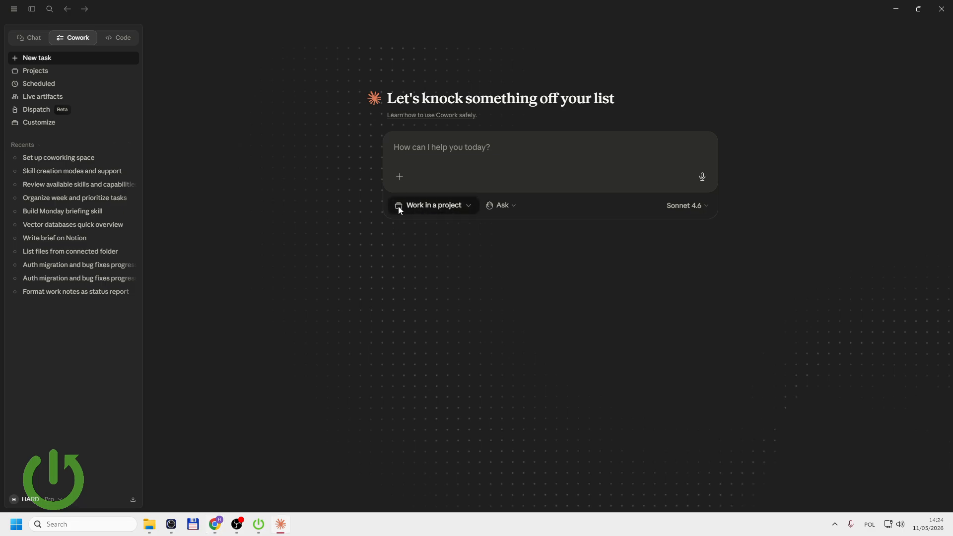
{"action": "left_click", "coordinate": [445, 210]}
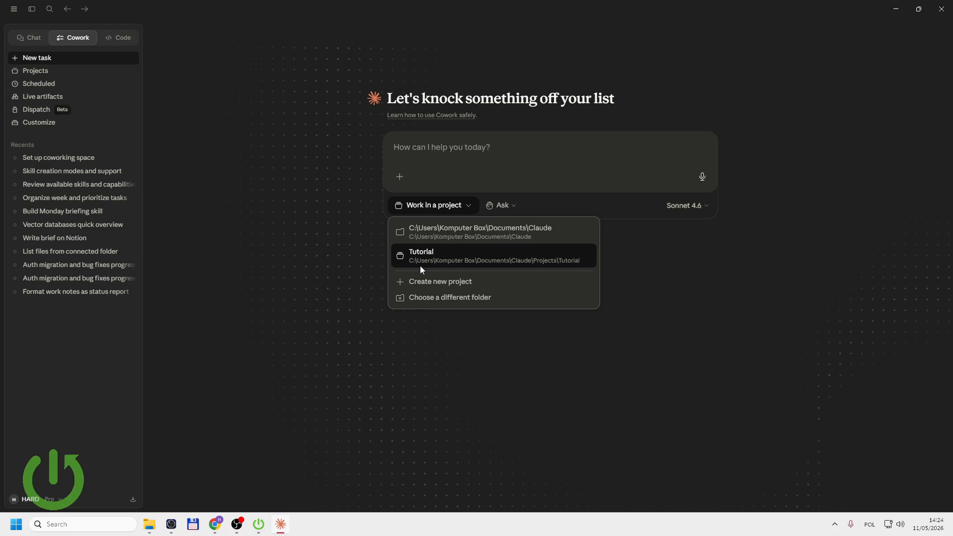
{"action": "left_click", "coordinate": [418, 296]}
{"action": "left_click", "coordinate": [99, 136]}
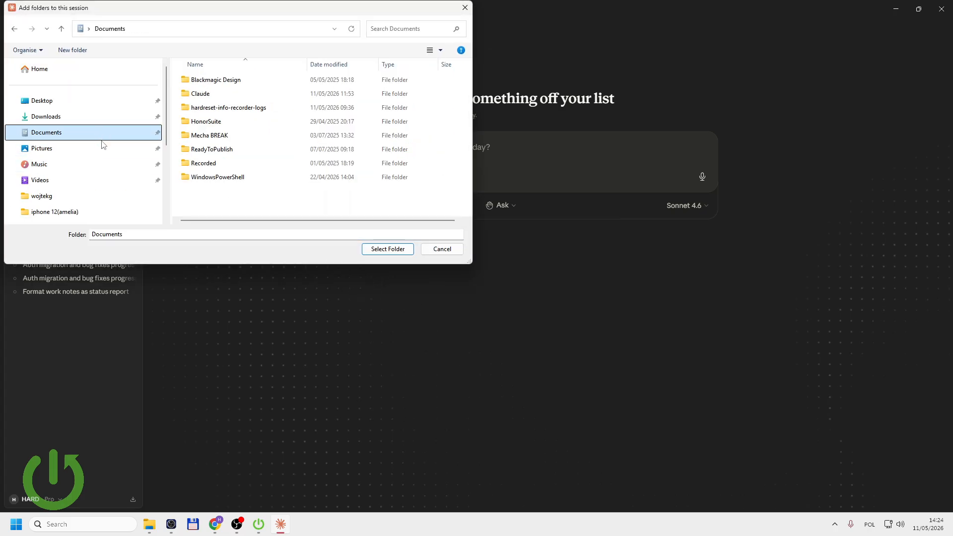
{"action": "left_click", "coordinate": [221, 94]}
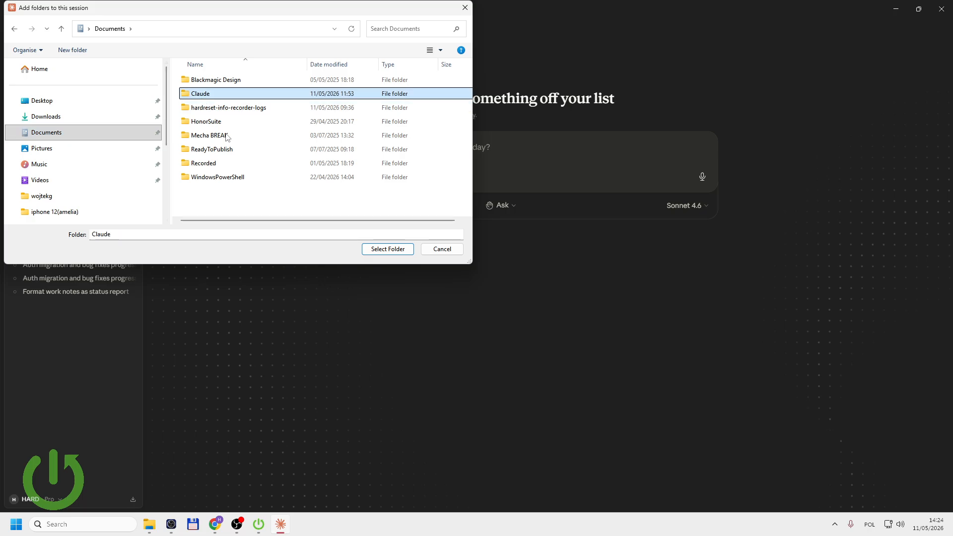
{"action": "left_click", "coordinate": [387, 249]}
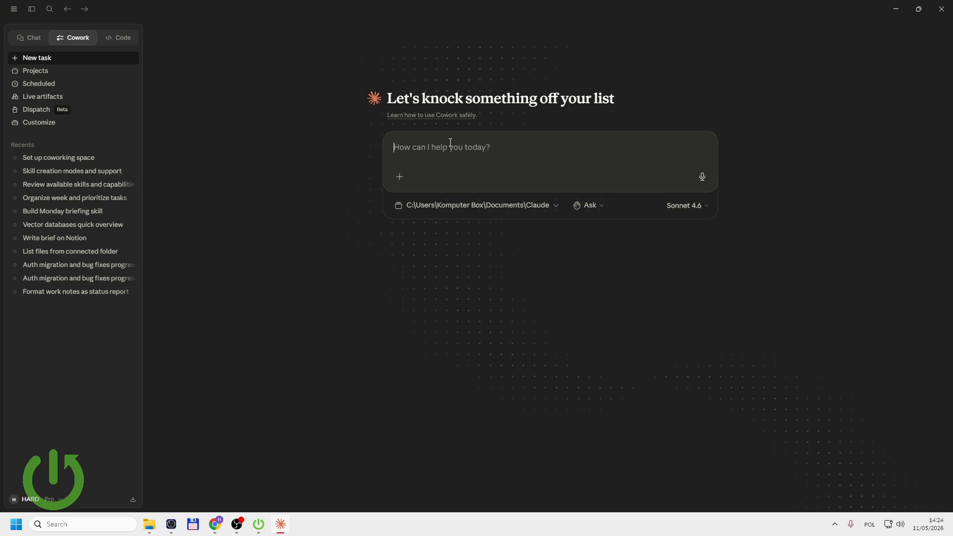
- Begin the task prompt with "Create a profession 2-page business report PDF for a fictional company."
{"action": "type", "text": "Cre"}
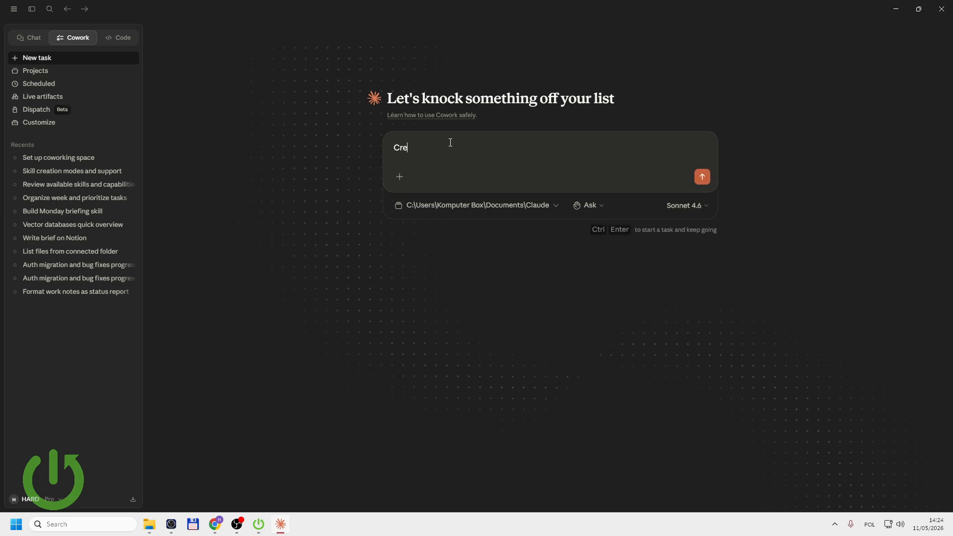
{"action": "type", "text": "ate a profession 2-page business repo"}
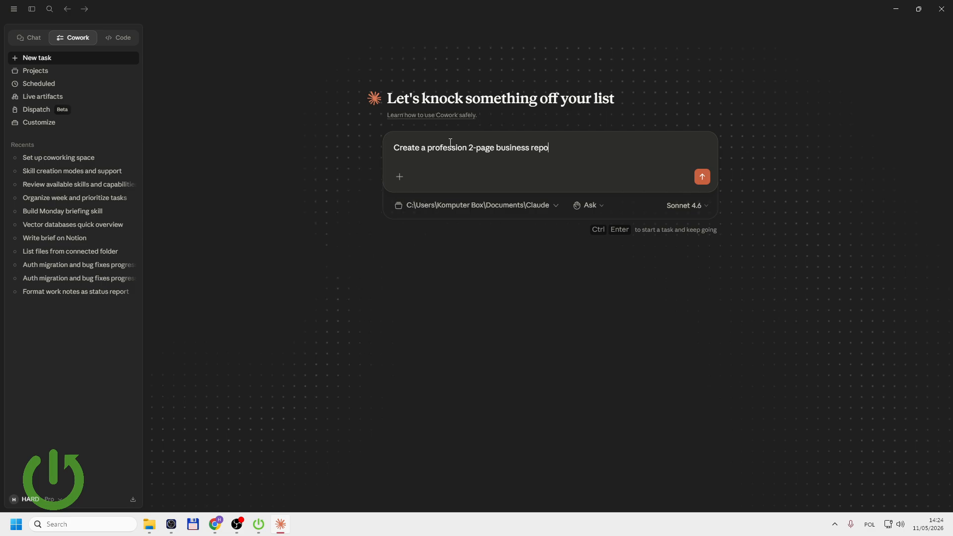
{"action": "type", "text": "rt PDF for a fictional company."}
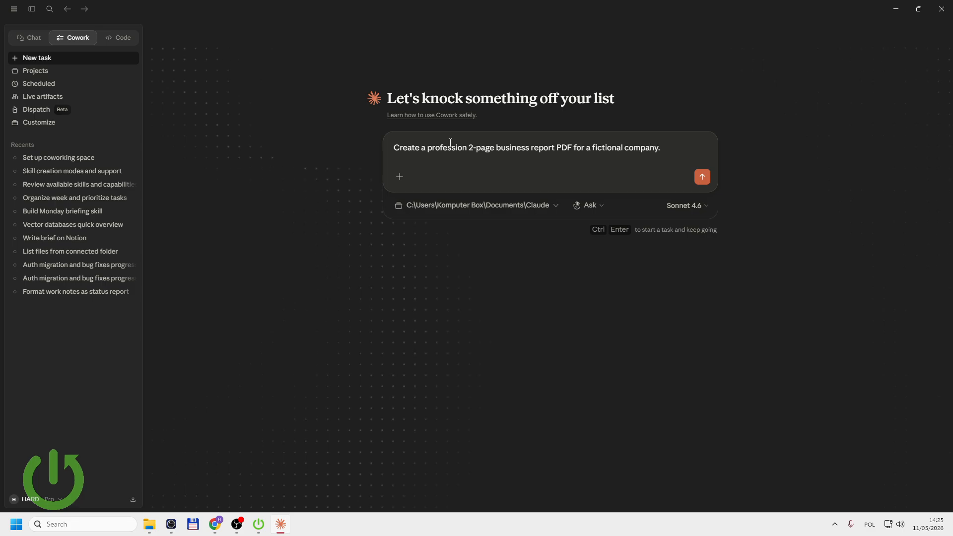
{"action": "key", "text": "shift+Return"}
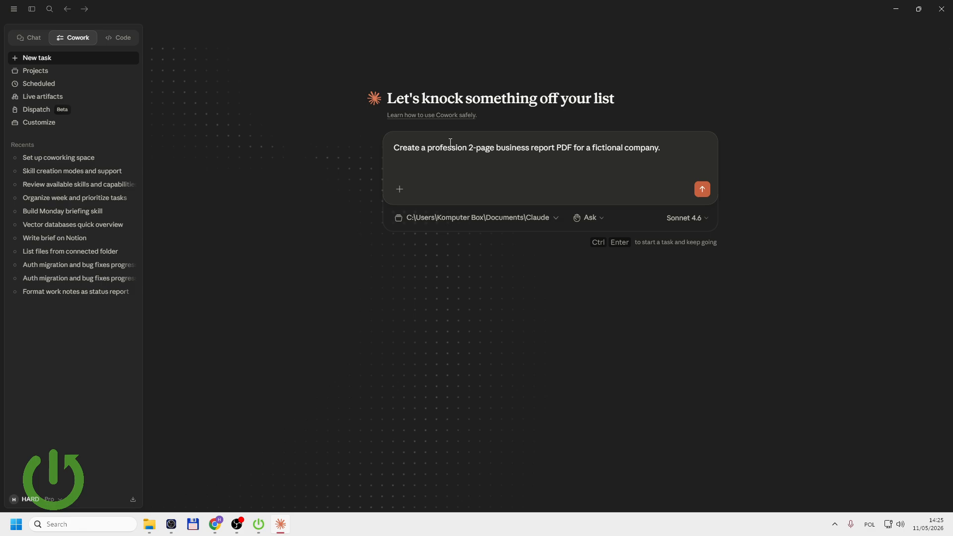
- Add an "Include:" bulleted list to the prompt with "a monthly revenue table" as its first item
{"action": "type", "text": "Include:"}
{"action": "key", "text": "shift+Return"}
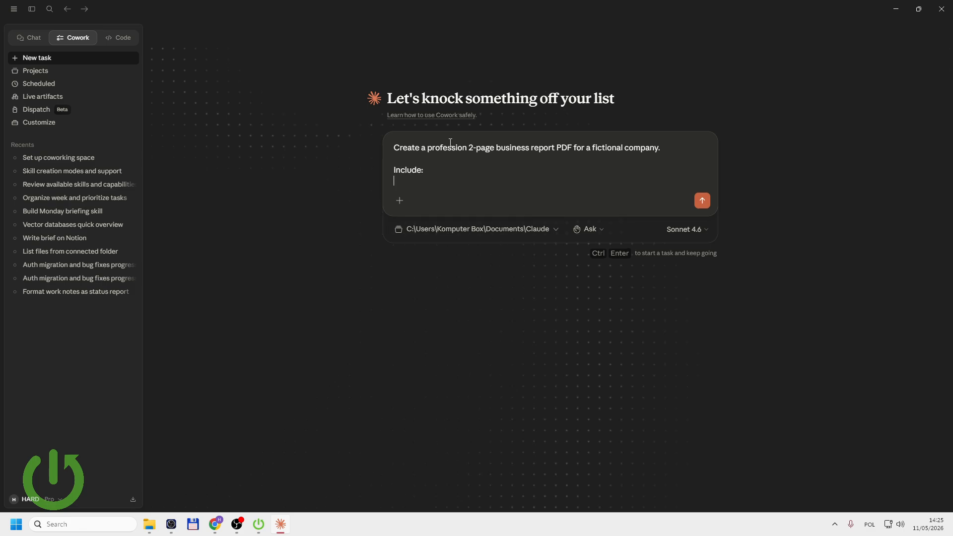
{"action": "type", "text": "- "}
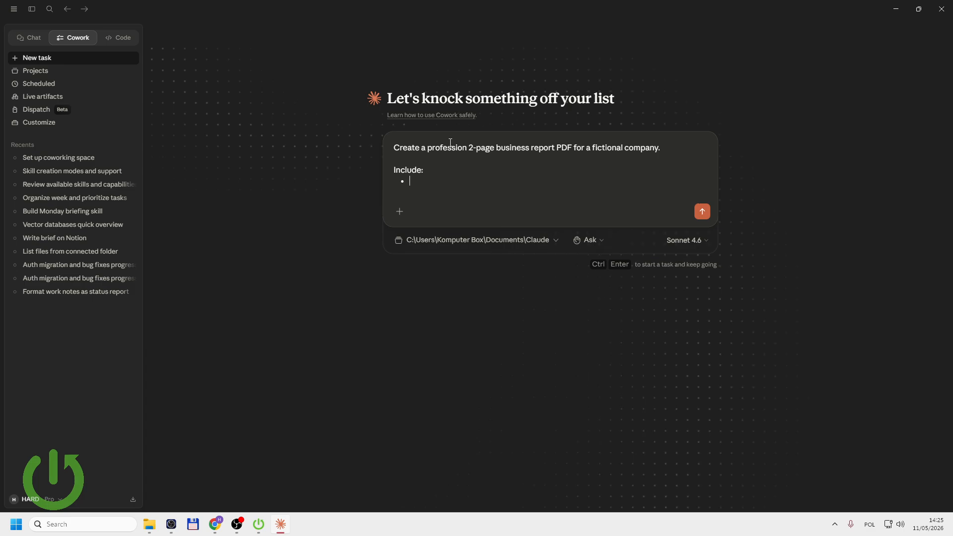
{"action": "type", "text": "a mothly"}
{"action": "key", "text": "BackSpace"}
{"action": "key", "text": "BackSpace"}
{"action": "key", "text": "BackSpace"}
{"action": "key", "text": "BackSpace"}
{"action": "key", "text": "BackSpace"}
{"action": "type", "text": "nthly revenu t"}
{"action": "key", "text": "BackSpace"}
{"action": "key", "text": "BackSpace"}
{"action": "key", "text": "BackSpace"}
{"action": "type", "text": "ue table"}
{"action": "key", "text": "Return"}
- Add the bullets "a regional sales table" and "a product performance table" to the Include list
{"action": "type", "text": "a"}
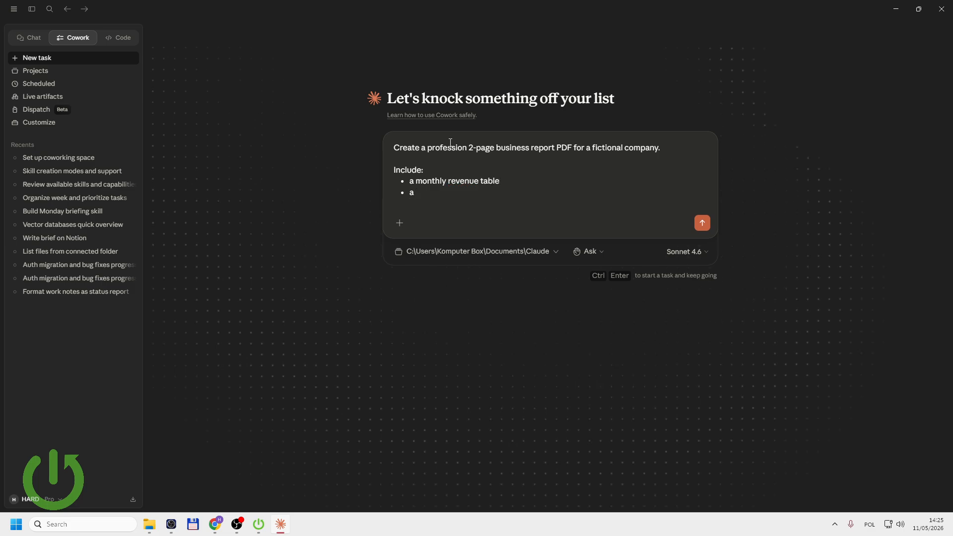
{"action": "type", "text": " regional sales table"}
{"action": "key", "text": "Return"}
{"action": "type", "text": "a p"}
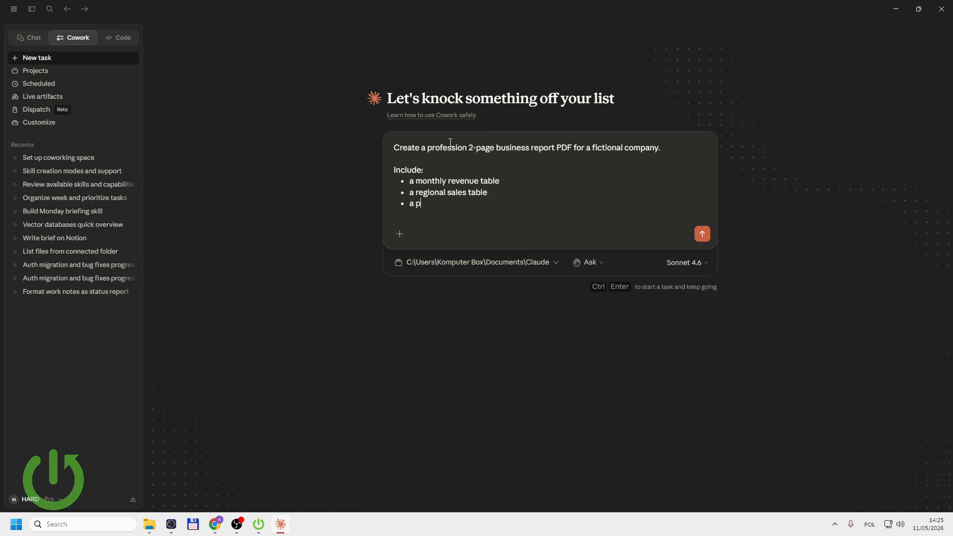
{"action": "type", "text": "roduect performance table"}
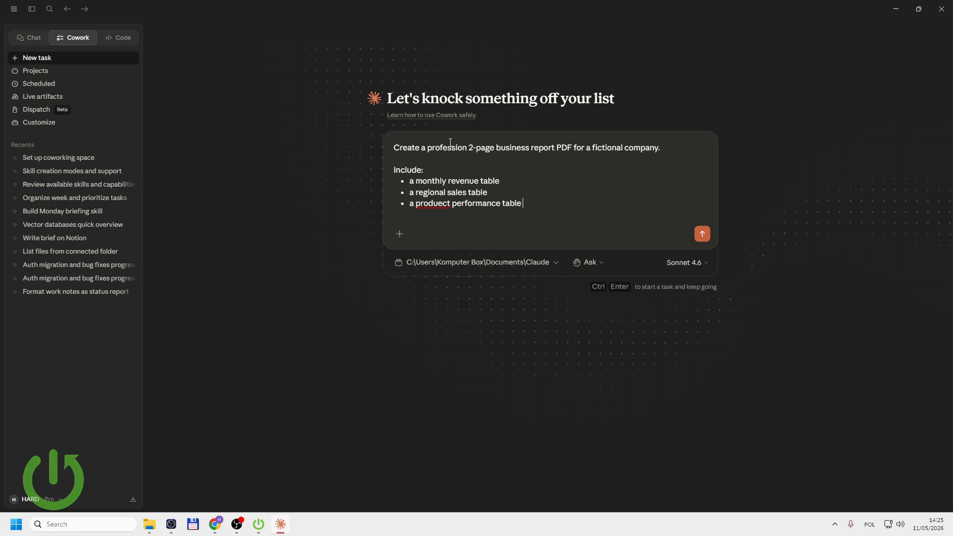
{"action": "left_click", "coordinate": [442, 207]}
{"action": "key", "text": "BackSpace"}
{"action": "key", "text": "Return"}
- Finish the Include list with the bullet "an employee KPI table" and start a paragraph below it
{"action": "type", "text": "an e"}
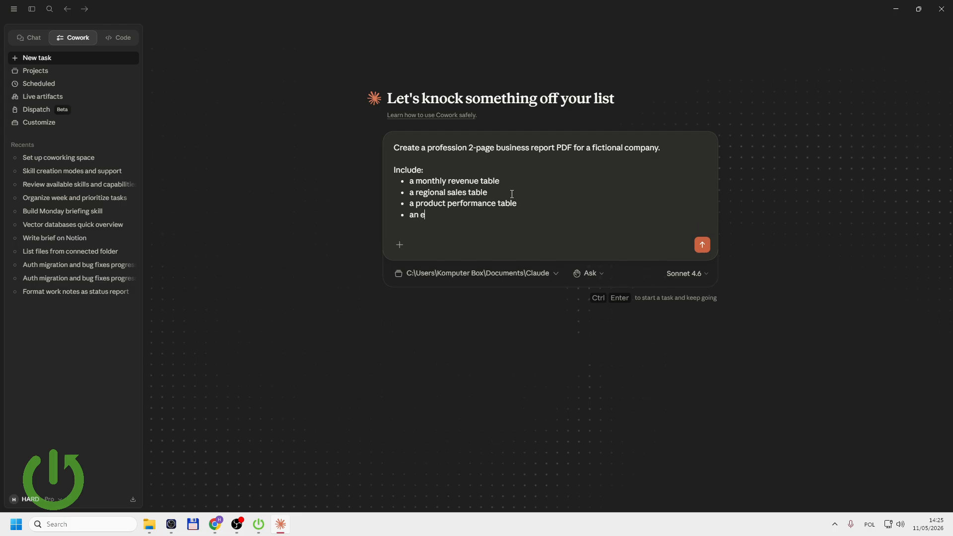
{"action": "type", "text": "mpl"}
{"action": "key", "text": "BackSpace"}
{"action": "type", "text": "ployee KPI table"}
{"action": "key", "text": "shift+Return"}
{"action": "key", "text": "shift+Return"}
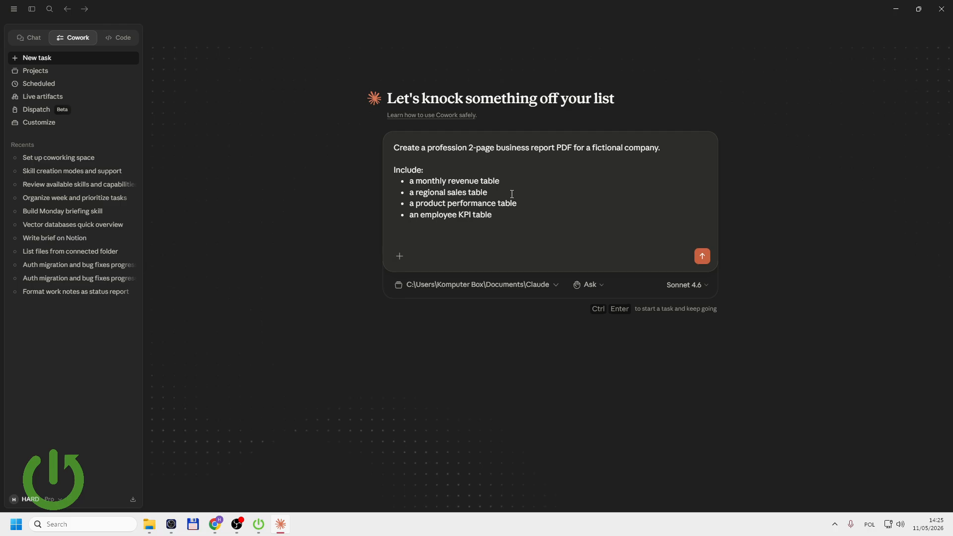
- Add the instruction "Use clean corporate formating with section titles and realistic data." and leave a blank line after it
{"action": "type", "text": "Use clean "}
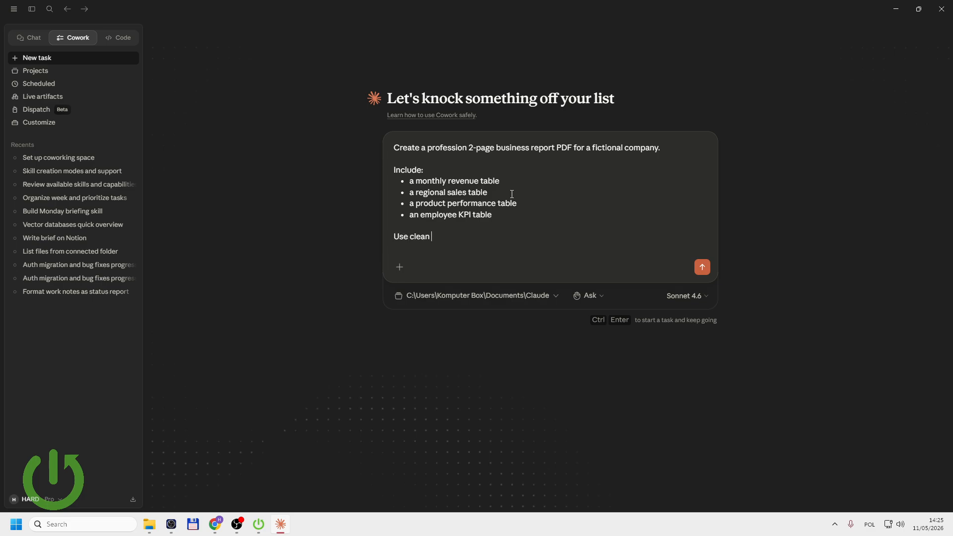
{"action": "type", "text": "corporate formatiing wi"}
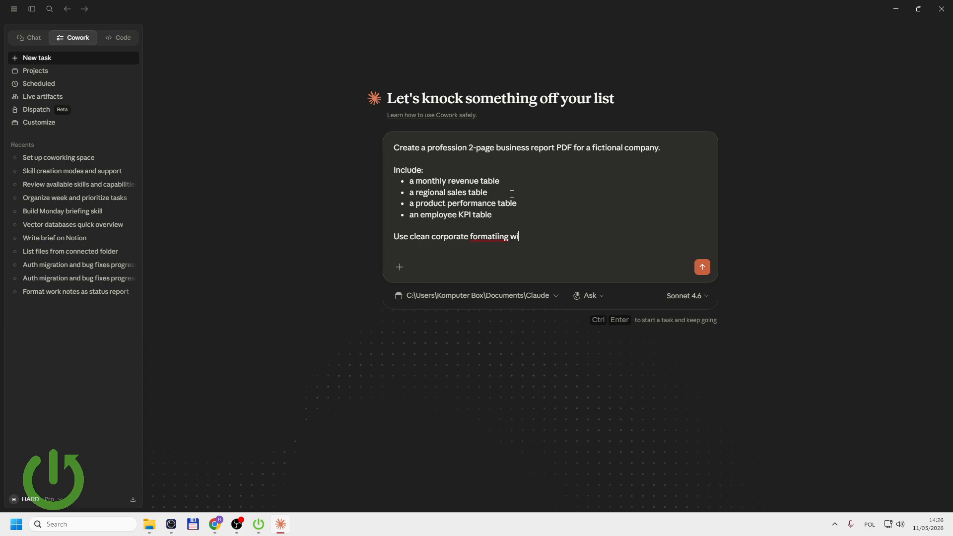
{"action": "type", "text": "th section titles and reali"}
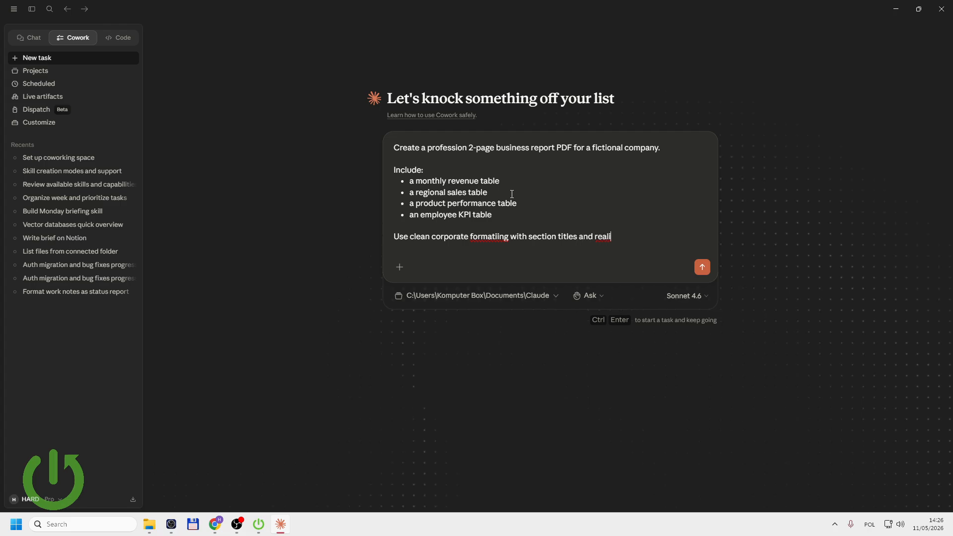
{"action": "type", "text": "stic data."}
{"action": "left_click", "coordinate": [494, 240]}
{"action": "key", "text": "BackSpace"}
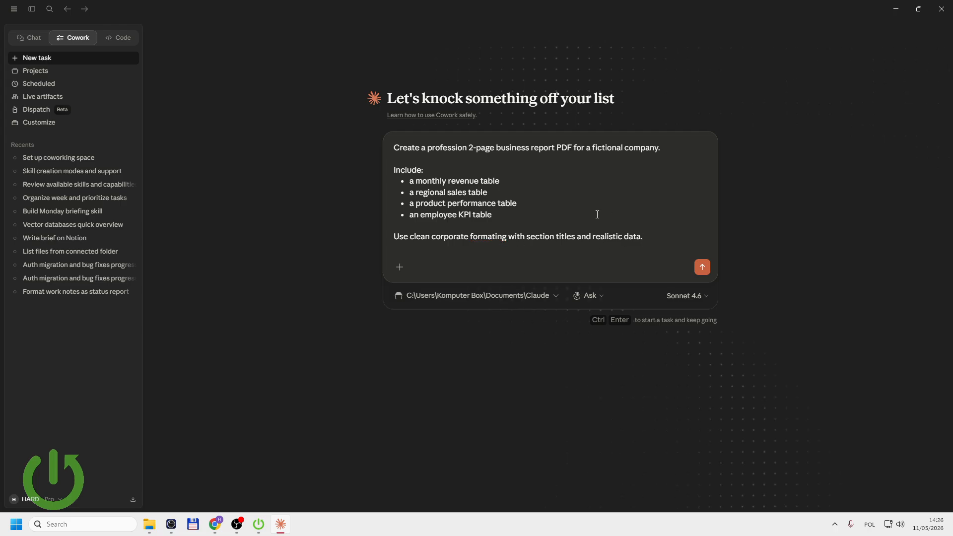
{"action": "key", "text": "End"}
{"action": "key", "text": "shift+Return"}
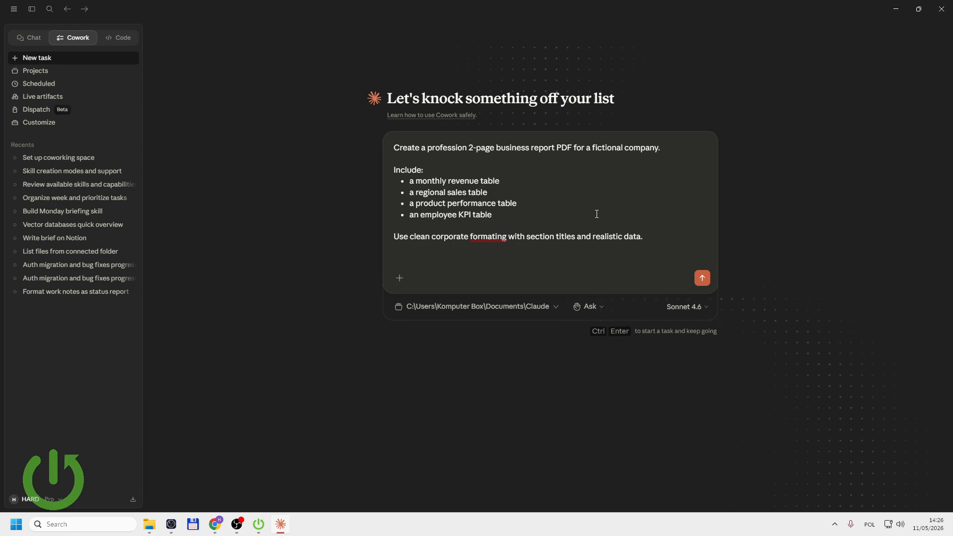
{"action": "key", "text": "shift+Return"}
{"action": "type", "text": "Export the fin"}
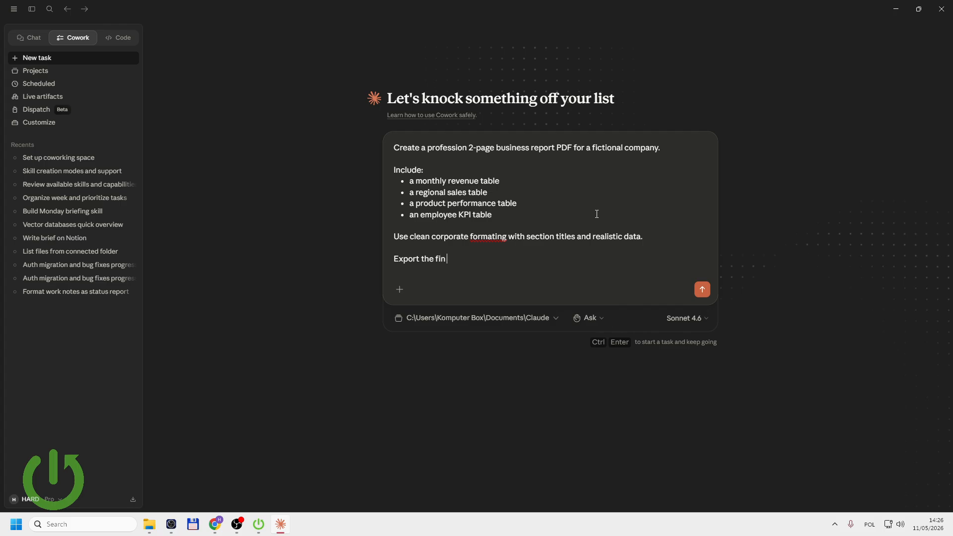
{"action": "key", "text": "ctrl+BackSpace"}
{"action": "key", "text": "ctrl+BackSpace"}
{"action": "key", "text": "ctrl+BackSpace"}
- Close the prompt with the line "Put the final document as a PDF in connected folder."
{"action": "type", "text": "Put the final document as a PD"}
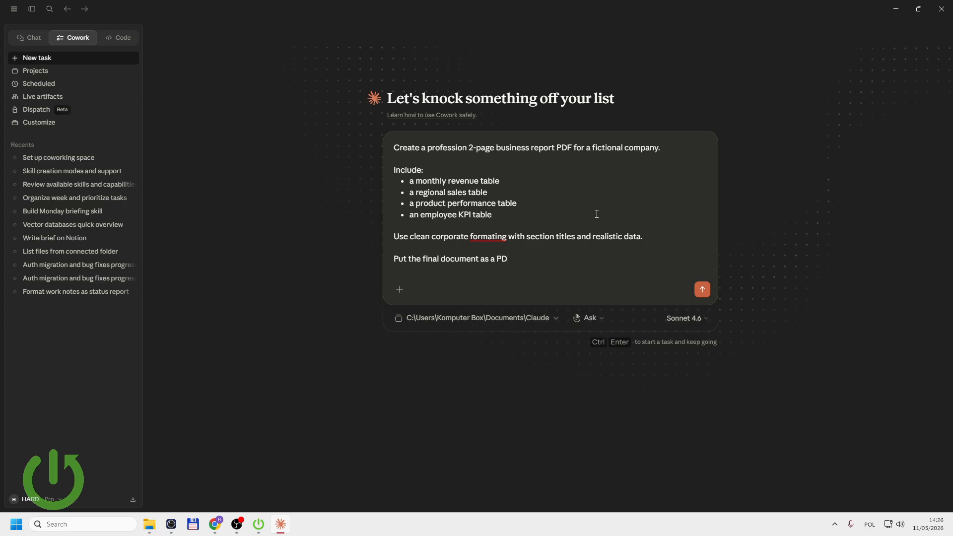
{"action": "type", "text": "F i nou"}
{"action": "key", "text": "BackSpace"}
{"action": "key", "text": "BackSpace"}
{"action": "key", "text": "BackSpace"}
{"action": "key", "text": "BackSpace"}
{"action": "type", "text": "nal docu"}
{"action": "key", "text": "BackSpace"}
{"action": "key", "text": "BackSpace"}
{"action": "type", "text": "connecte"}
{"action": "type", "text": "d folder."}
- Correct the misspelled word in the corporate style instruction to "formatting" and submit the prompt
{"action": "type", "text": "t"}
{"action": "left_click", "coordinate": [581, 233]}
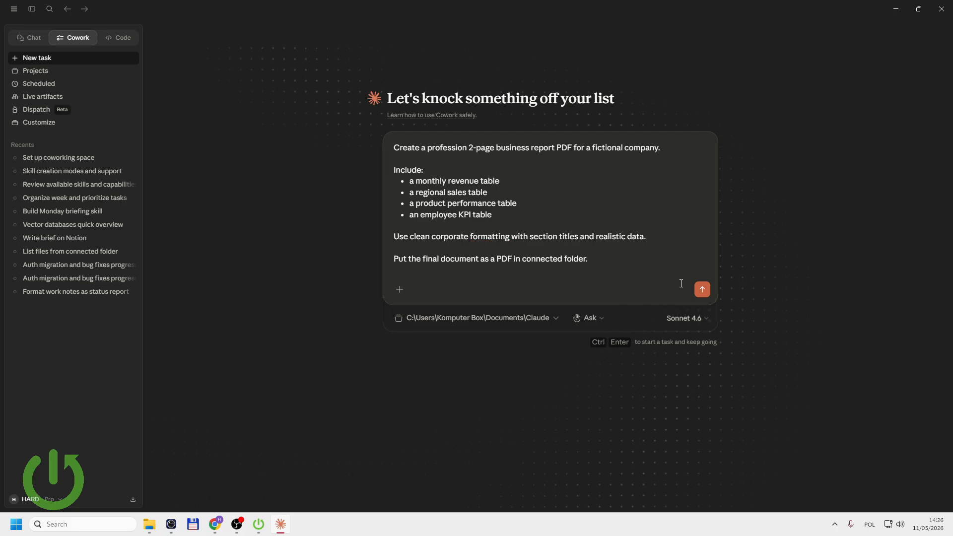
{"action": "left_click", "coordinate": [702, 290]}
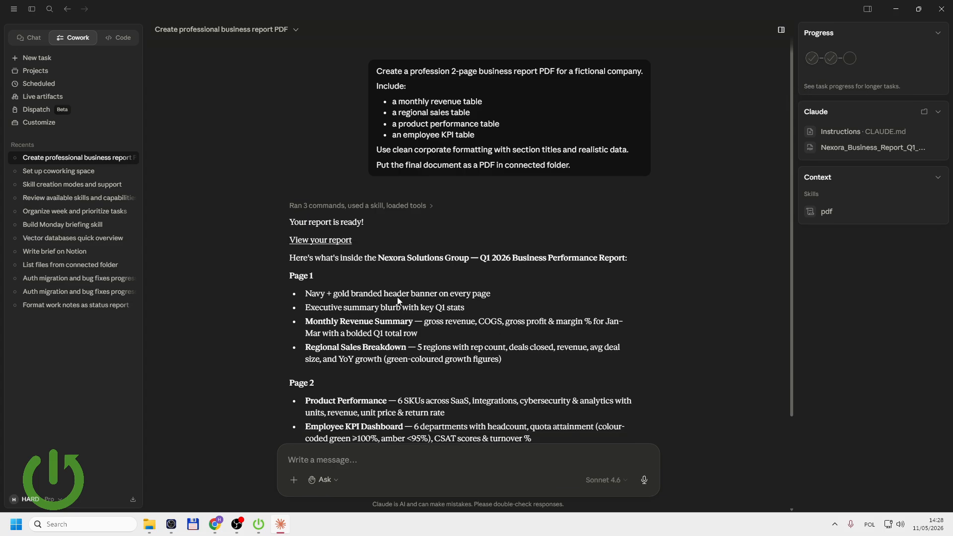
- Examine the monthly revenue and regional sales tables in the generated report's preview and close the preview
{"action": "scroll", "coordinate": [585, 347], "scroll_direction": "down", "scroll_amount": 3}
{"action": "scroll", "coordinate": [447, 315], "scroll_direction": "up", "scroll_amount": 3}
{"action": "left_click", "coordinate": [319, 245]}
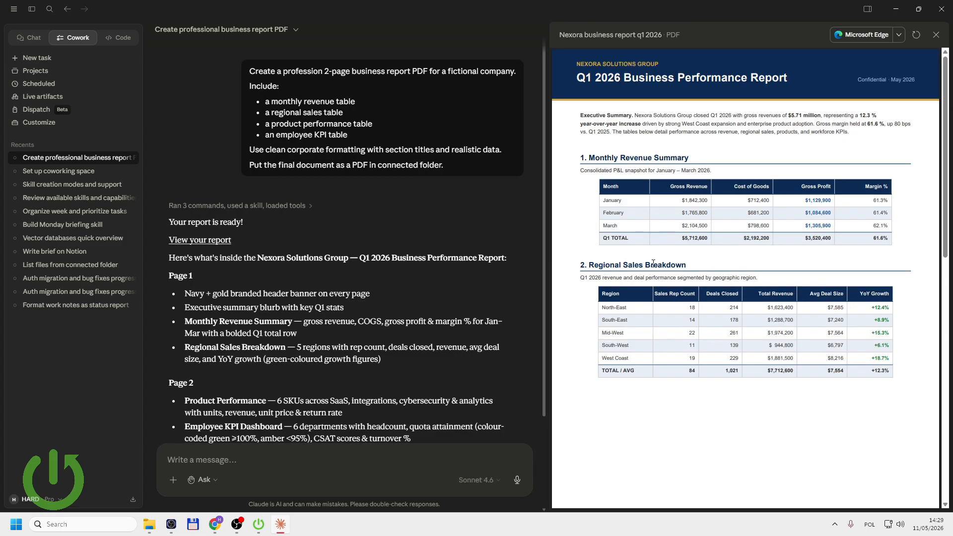
{"action": "left_click_drag", "start_coordinate": [601, 183], "coordinate": [898, 240]}
{"action": "left_click_drag", "start_coordinate": [609, 288], "coordinate": [883, 378]}
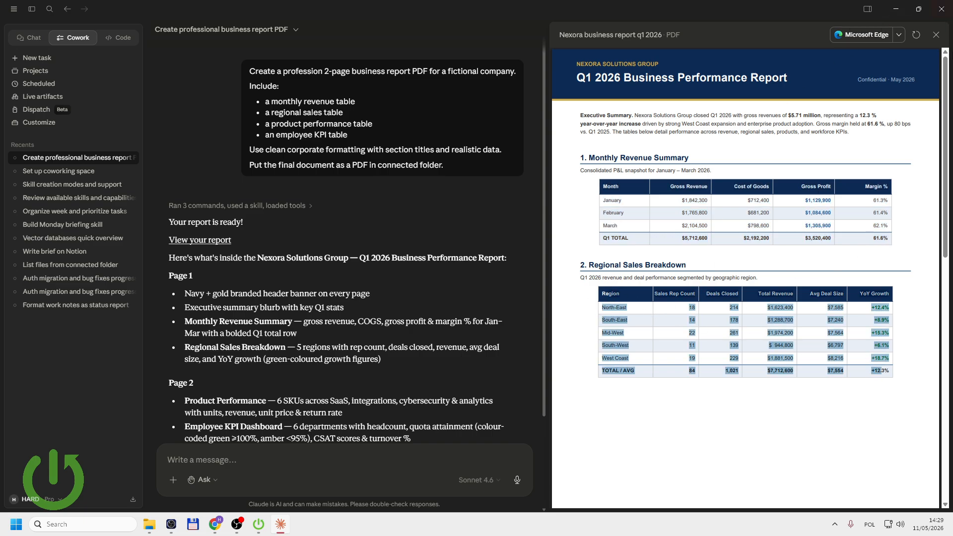
{"action": "left_click", "coordinate": [936, 35]}
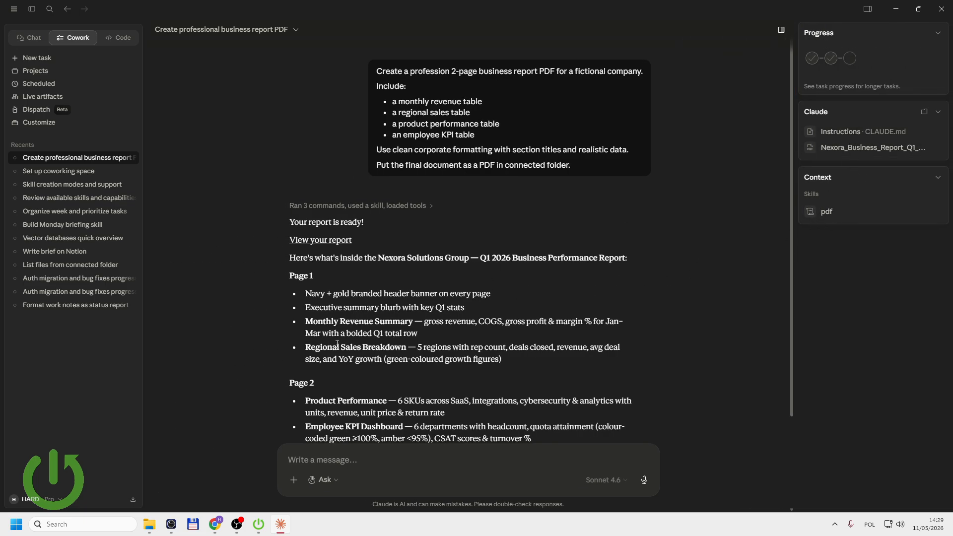
- Start a follow-up message with "Extract all tables from PDF file from connected folder into an Excel workbook."
{"action": "scroll", "coordinate": [349, 345], "scroll_direction": "down", "scroll_amount": 3}
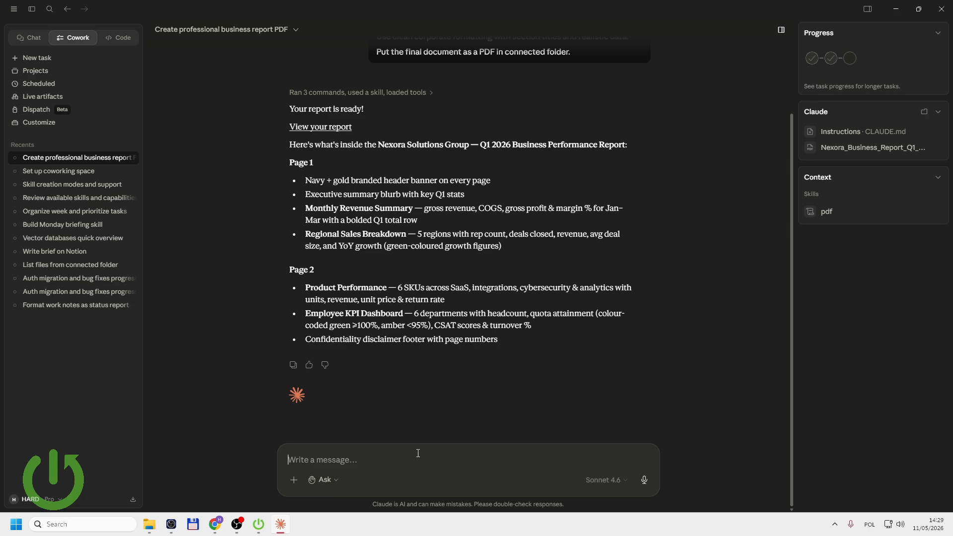
{"action": "type", "text": "Extt"}
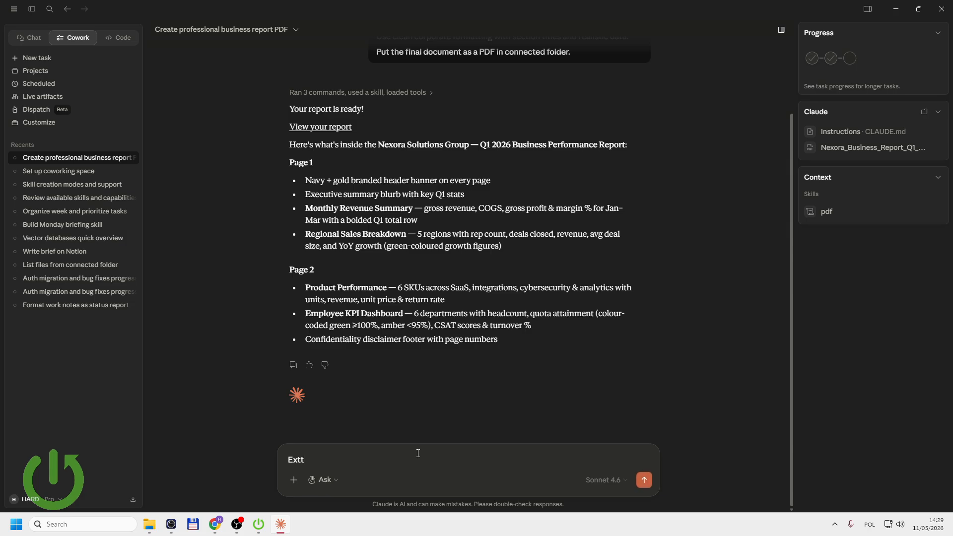
{"action": "key", "text": "BackSpace"}
{"action": "type", "text": "ract all tables from PDF file from "}
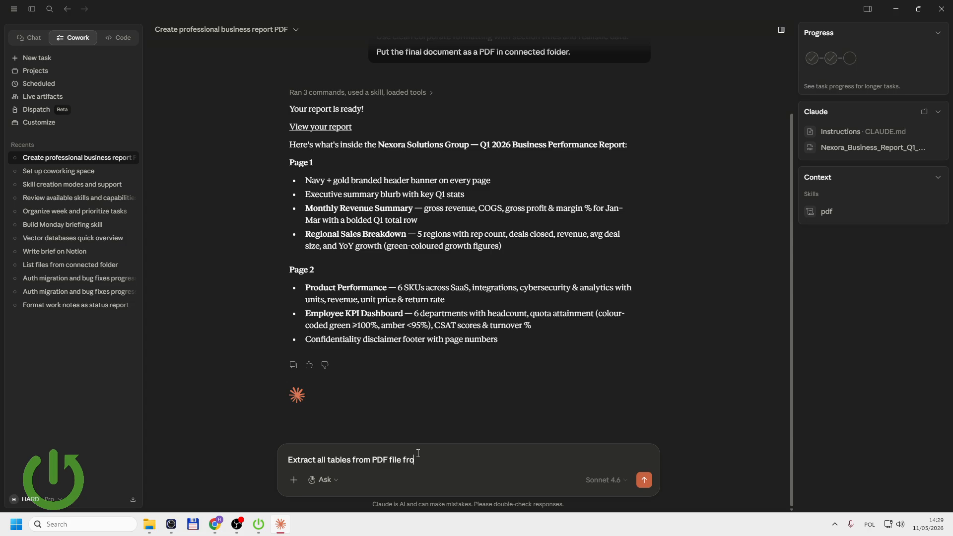
{"action": "type", "text": "connected rfol"}
{"action": "key", "text": "BackSpace"}
{"action": "key", "text": "BackSpace"}
{"action": "key", "text": "BackSpace"}
{"action": "key", "text": "BackSpace"}
{"action": "type", "text": "folder"}
{"action": "type", "text": "into an Exce"}
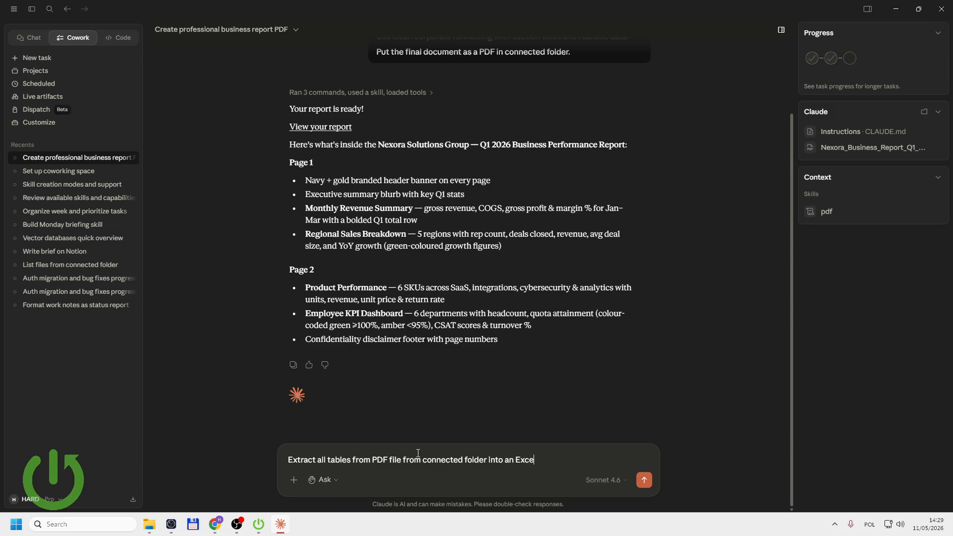
{"action": "type", "text": "l workbook"}
{"action": "type", "text": "."}
- Add a "Requirements:" section to the message with a first bullet "separate worksheet for each table"
{"action": "key", "text": "shift+Return"}
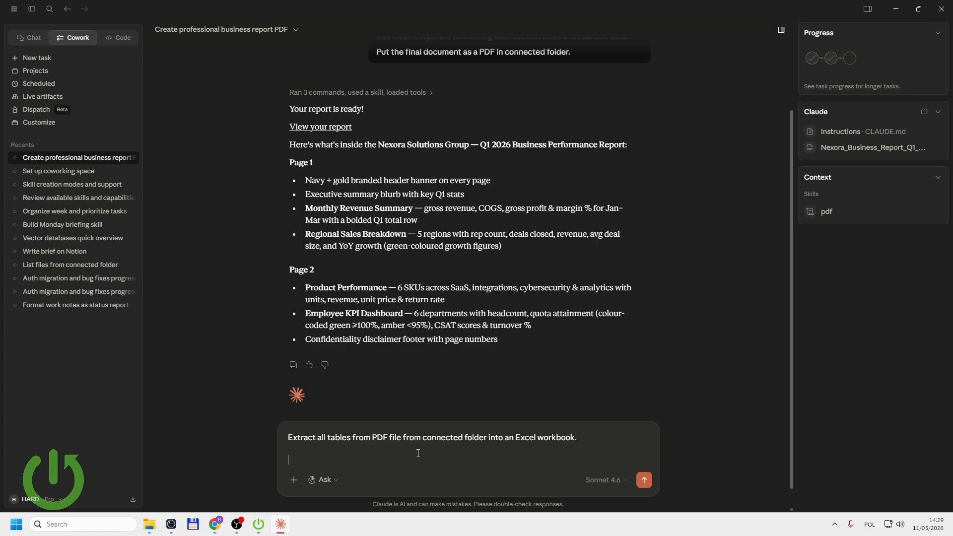
{"action": "type", "text": "req"}
{"action": "key", "text": "BackSpace"}
{"action": "key", "text": "BackSpace"}
{"action": "type", "text": "Requirements:"}
{"action": "key", "text": "shift+Return"}
{"action": "type", "text": "- "}
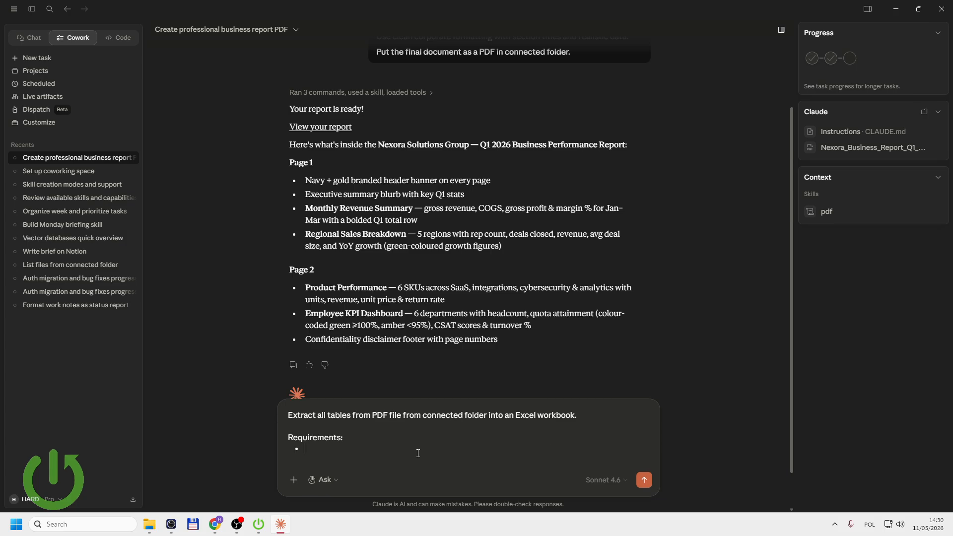
{"action": "type", "text": "separate worksheet for each table"}
{"action": "key", "text": "Return"}
- Add the bullets "preserve headers", "preserve table stucture" and "clear sheet names" to the requirements and submit the message
{"action": "type", "text": "pres"}
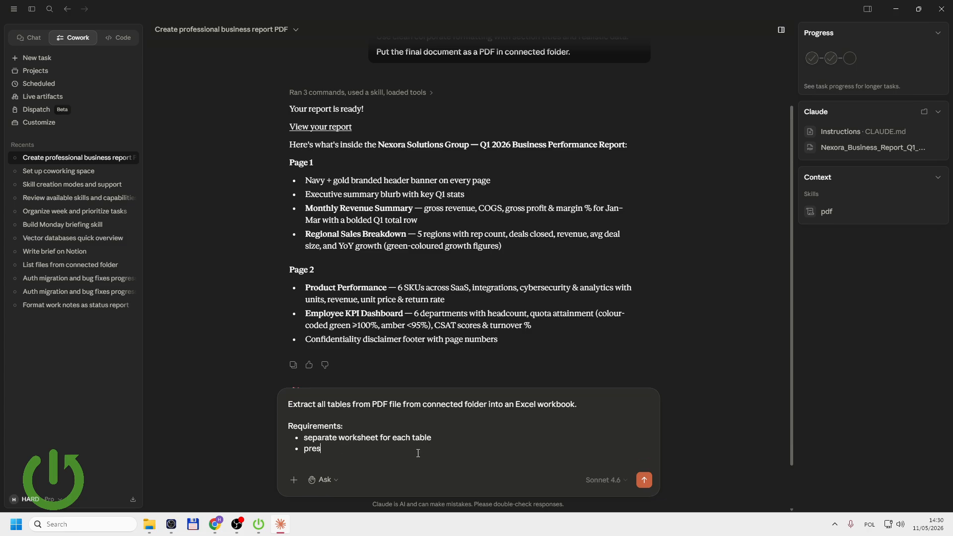
{"action": "type", "text": "erve heare"}
{"action": "type", "text": "ders"}
{"action": "key", "text": "Return"}
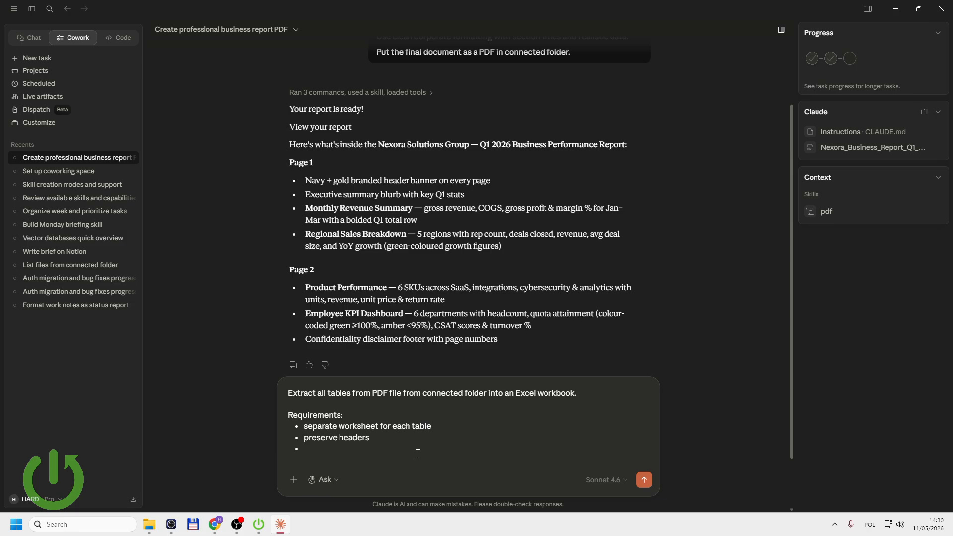
{"action": "type", "text": "preserve table stucture"}
{"action": "key", "text": "Return"}
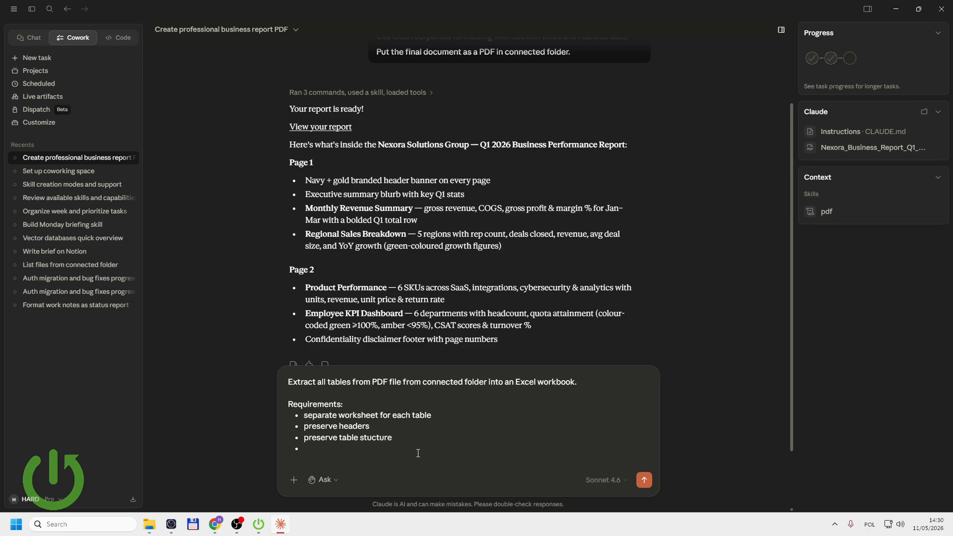
{"action": "type", "text": "clear sheet names"}
{"action": "key", "text": "Return"}
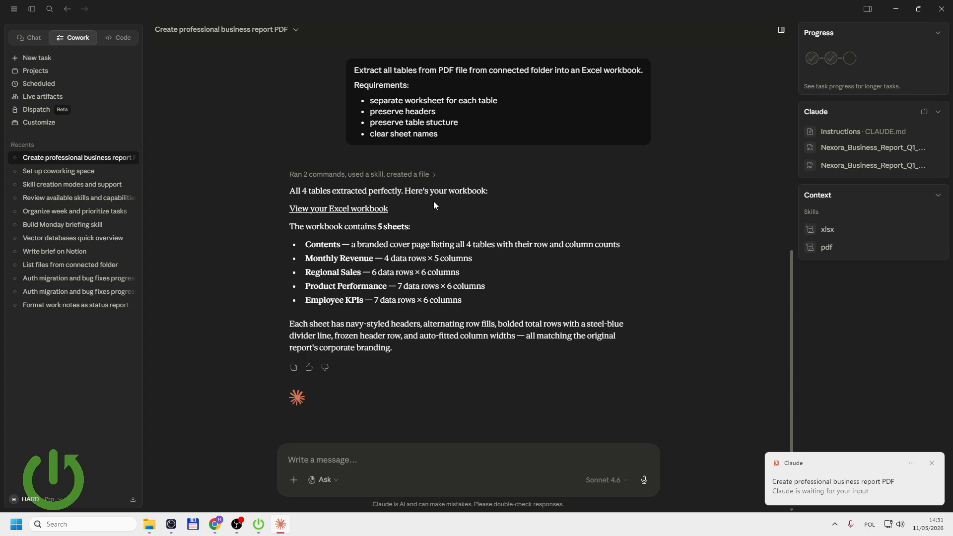
- Preview the generated Excel workbook, view its Contents and Monthly Revenue sheets, and clear the accidental text selection
{"action": "left_click", "coordinate": [343, 210]}
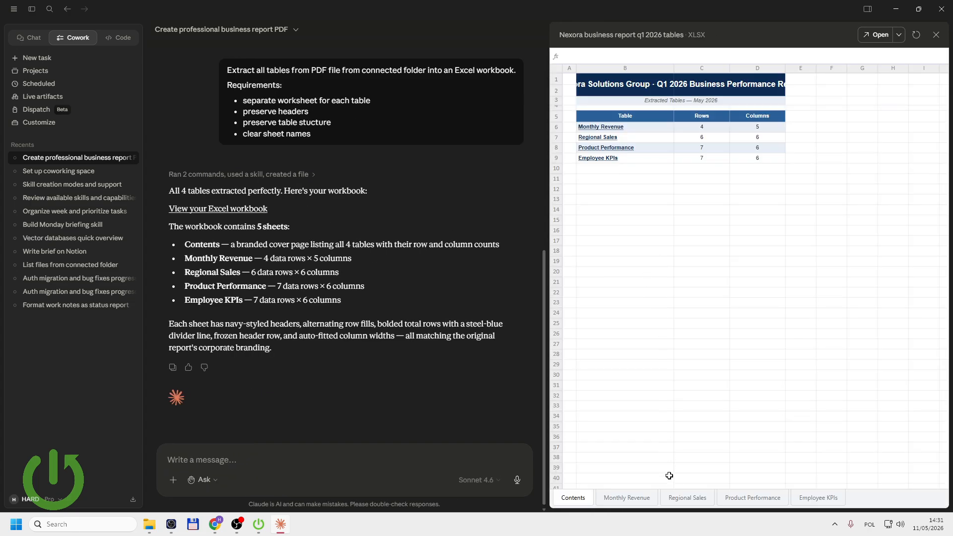
{"action": "key", "text": "ctrl+a"}
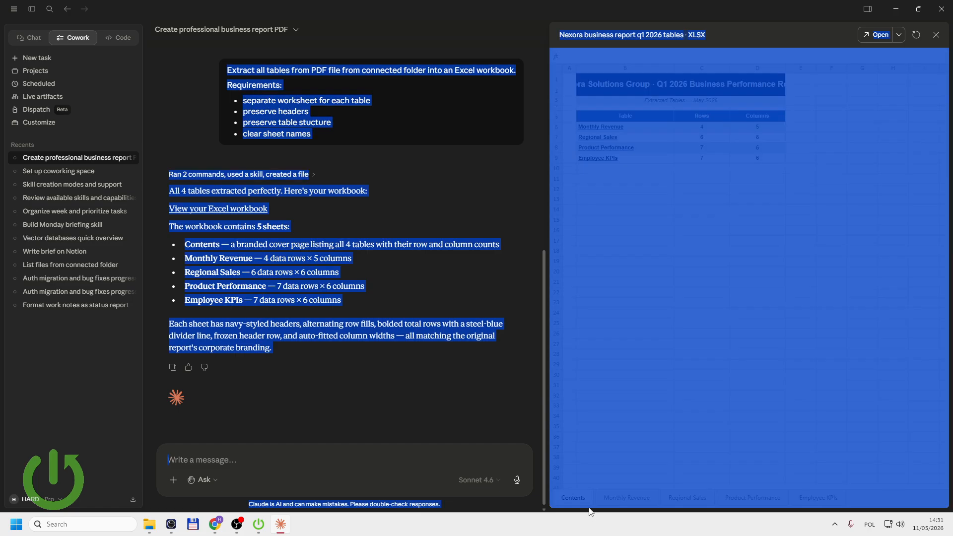
{"action": "left_click", "coordinate": [623, 332]}
{"action": "left_click", "coordinate": [606, 466]}
{"action": "left_click", "coordinate": [626, 498]}
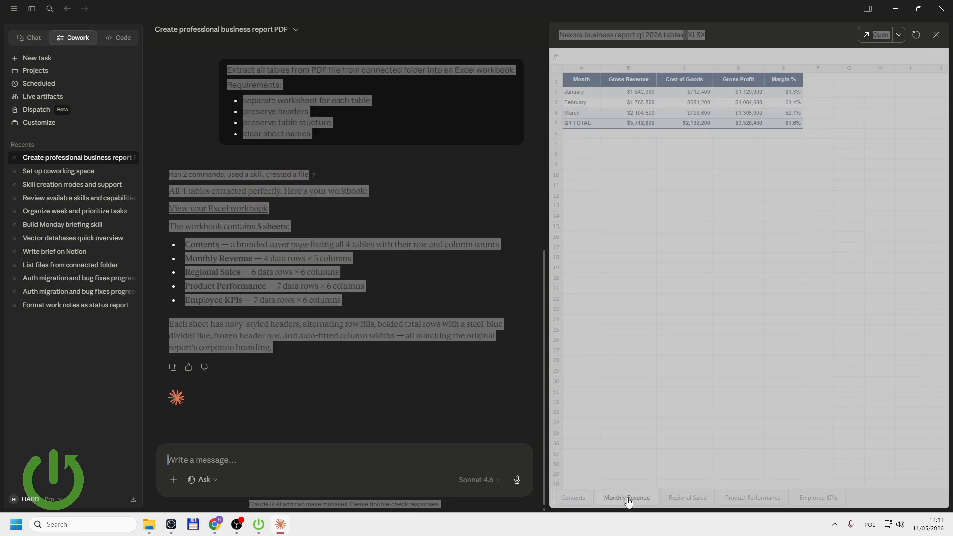
{"action": "left_click", "coordinate": [743, 36]}
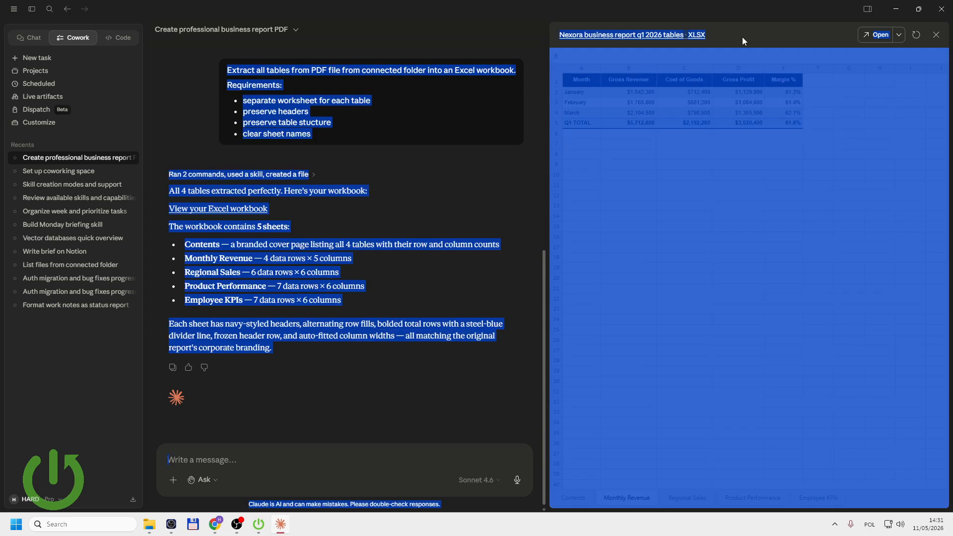
{"action": "key", "text": "super+e"}
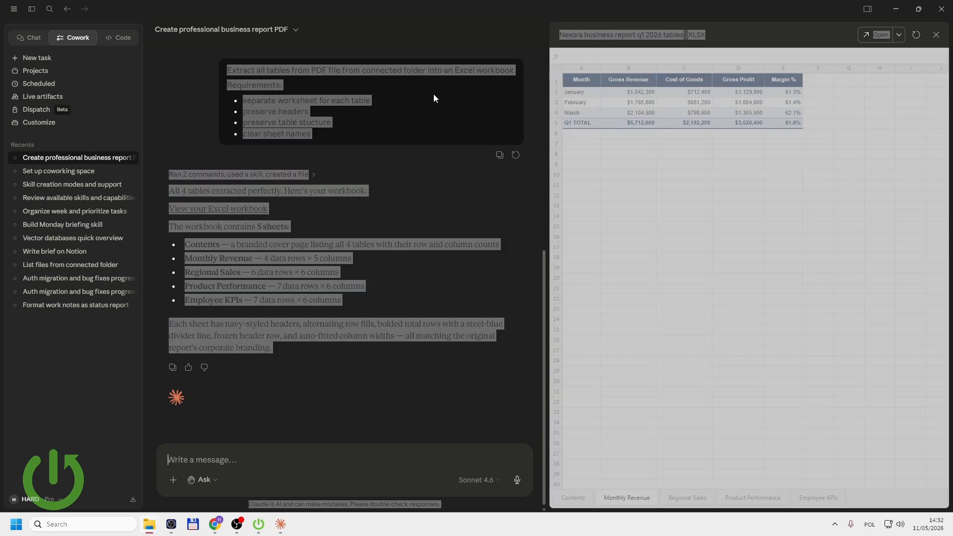
{"action": "key", "text": "alt+Tab"}
{"action": "left_click", "coordinate": [418, 254]}
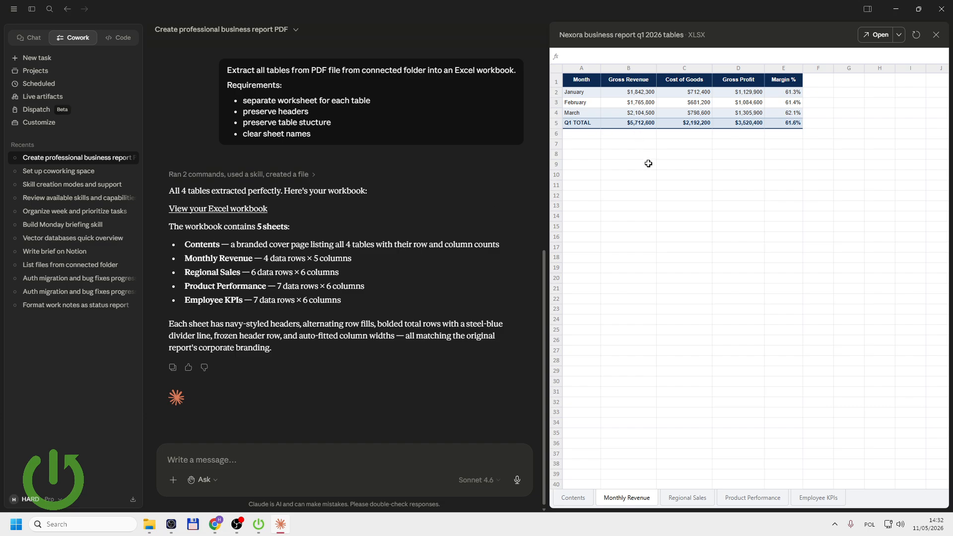
- Examine the workbook's Regional Sales, Product Performance and Employee KPIs sheets and close the preview
{"action": "left_click", "coordinate": [687, 498]}
{"action": "left_click", "coordinate": [738, 499]}
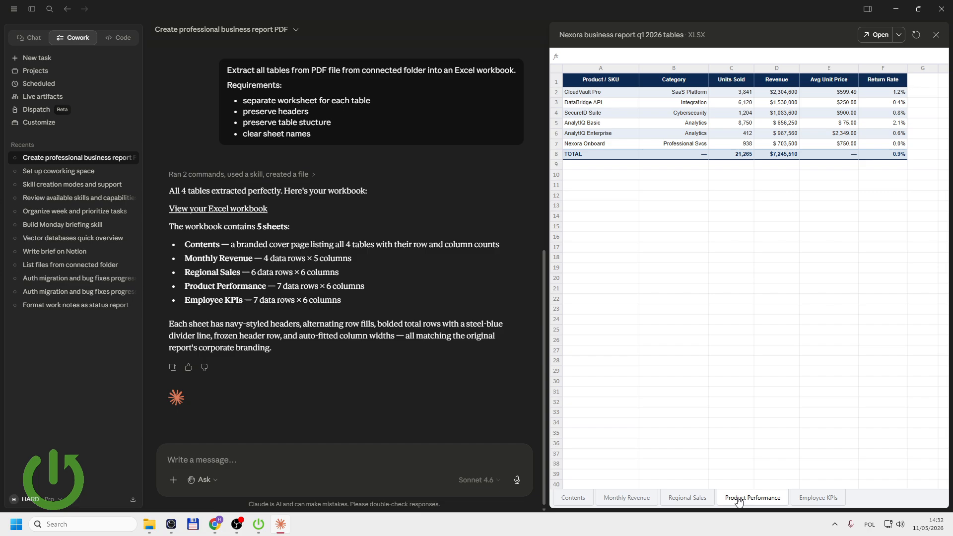
{"action": "left_click", "coordinate": [818, 498]}
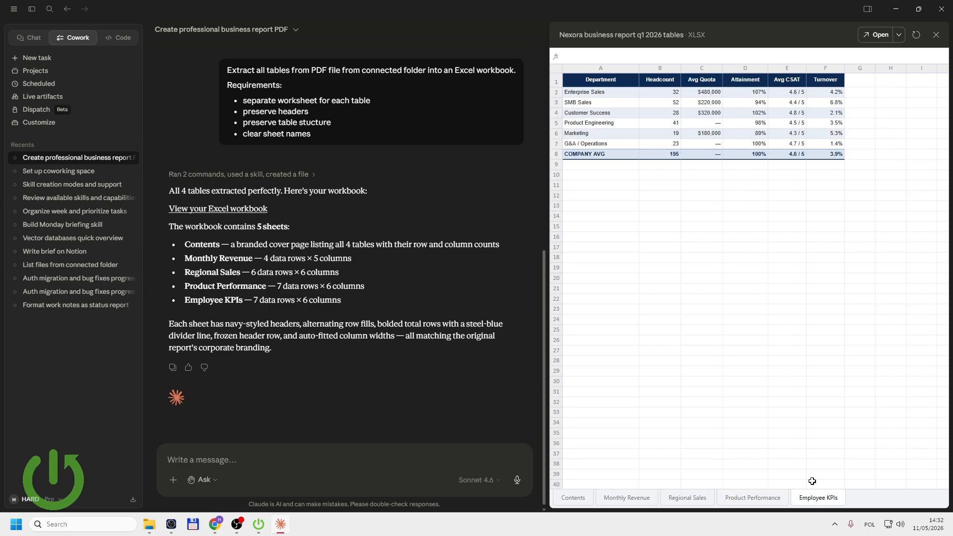
{"action": "left_click", "coordinate": [936, 34]}
- Examine the product performance and employee KPI tables in the source PDF report's preview and close it
{"action": "left_click", "coordinate": [853, 147]}
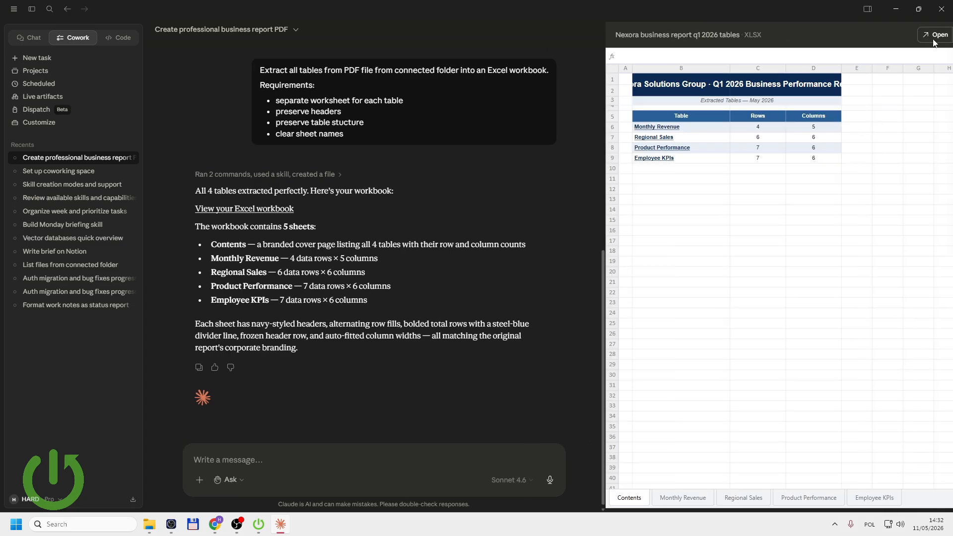
{"action": "left_click", "coordinate": [934, 39]}
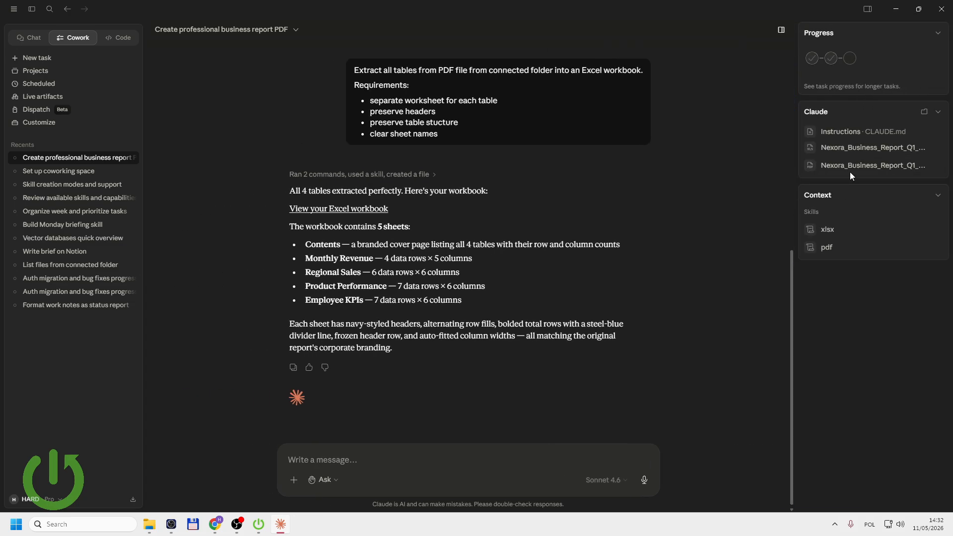
{"action": "left_click", "coordinate": [844, 162]}
{"action": "scroll", "coordinate": [729, 214], "scroll_direction": "down", "scroll_amount": 10}
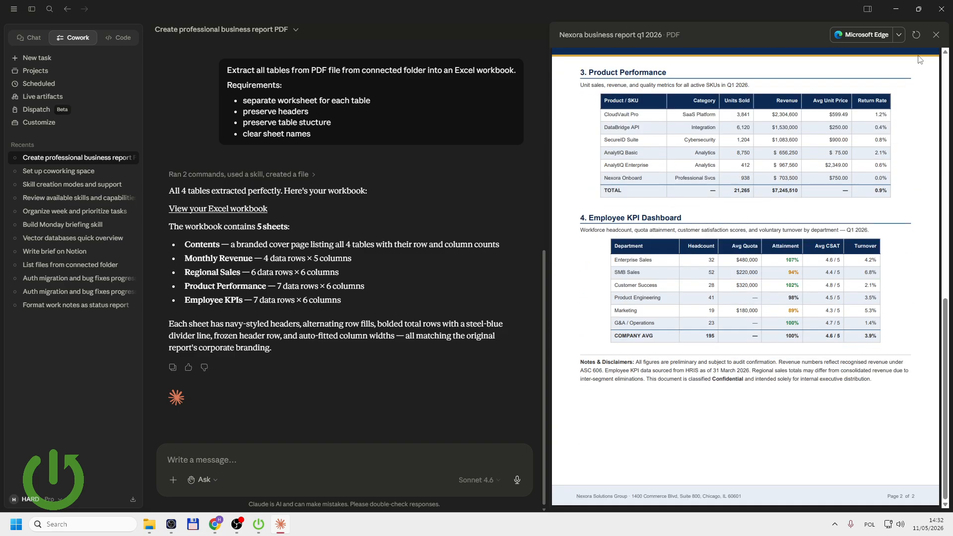
{"action": "left_click", "coordinate": [935, 34]}
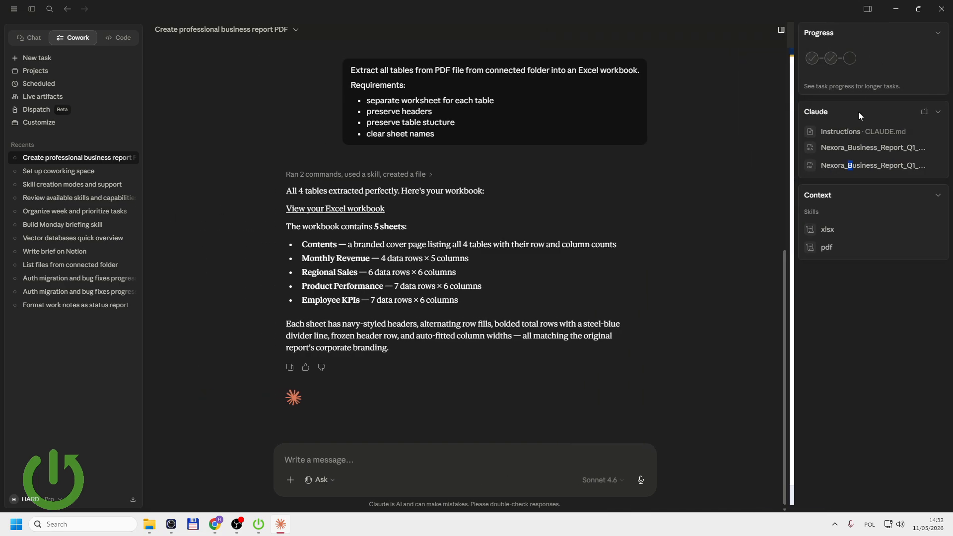
- Reopen the Excel workbook's preview and check the row and column counts listed on the Contents sheet
{"action": "left_click", "coordinate": [852, 150]}
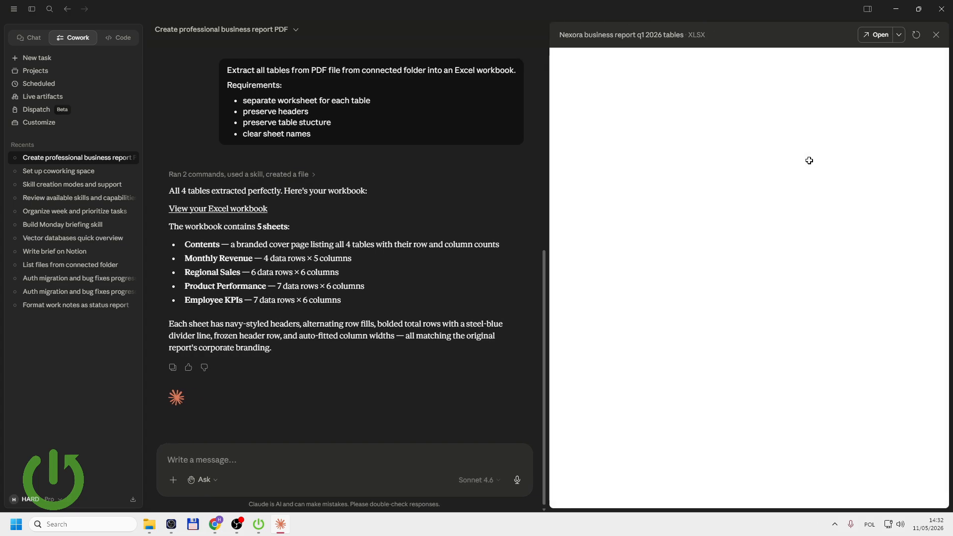
{"action": "left_click", "coordinate": [672, 144]}
{"action": "left_click", "coordinate": [699, 140]}
{"action": "left_click", "coordinate": [711, 128]}
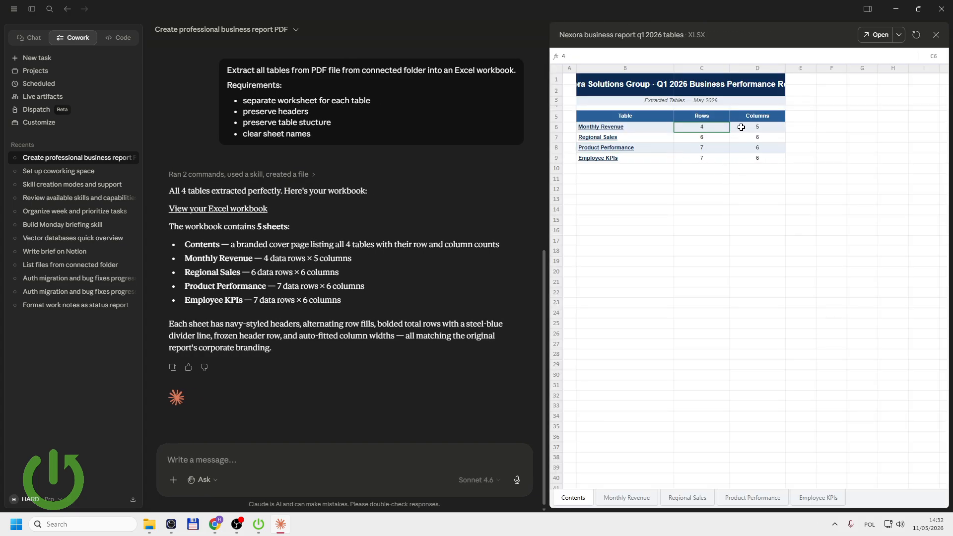
{"action": "left_click", "coordinate": [741, 128]}
{"action": "left_click", "coordinate": [744, 143]}
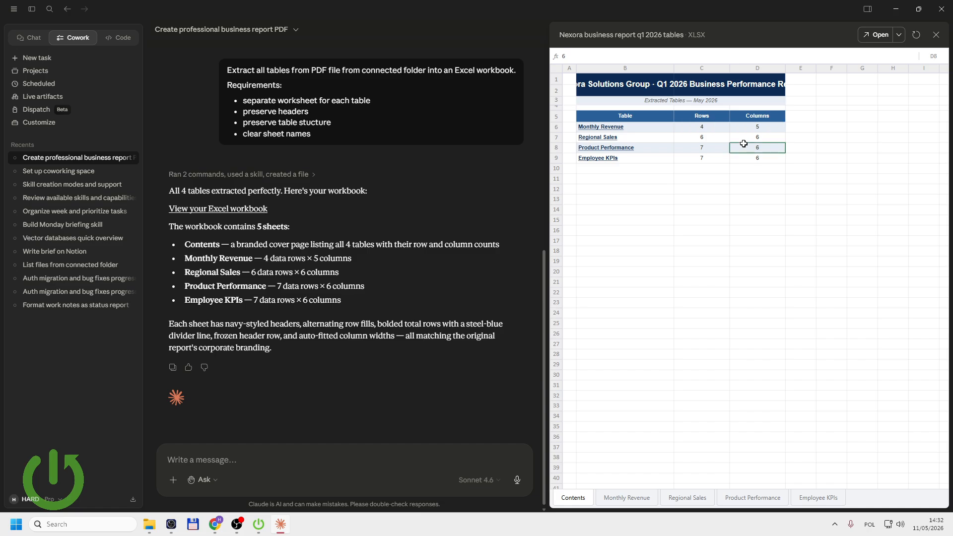
- Inspect individual cells in the workbook's Regional Sales sheet, including the South-East region, and close the preview
{"action": "left_click", "coordinate": [687, 498]}
{"action": "left_click", "coordinate": [690, 106]}
{"action": "left_click", "coordinate": [628, 133]}
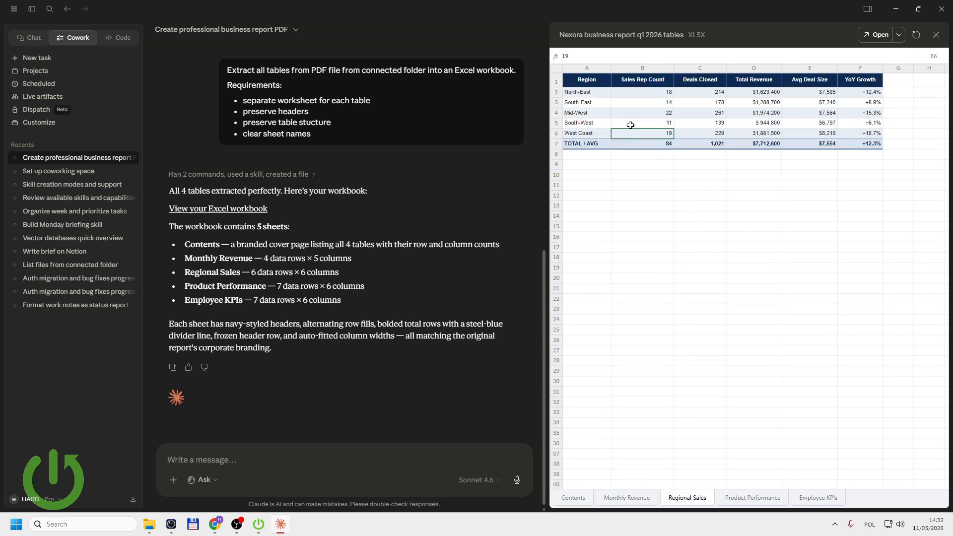
{"action": "left_click", "coordinate": [628, 104]}
{"action": "left_click", "coordinate": [590, 103]}
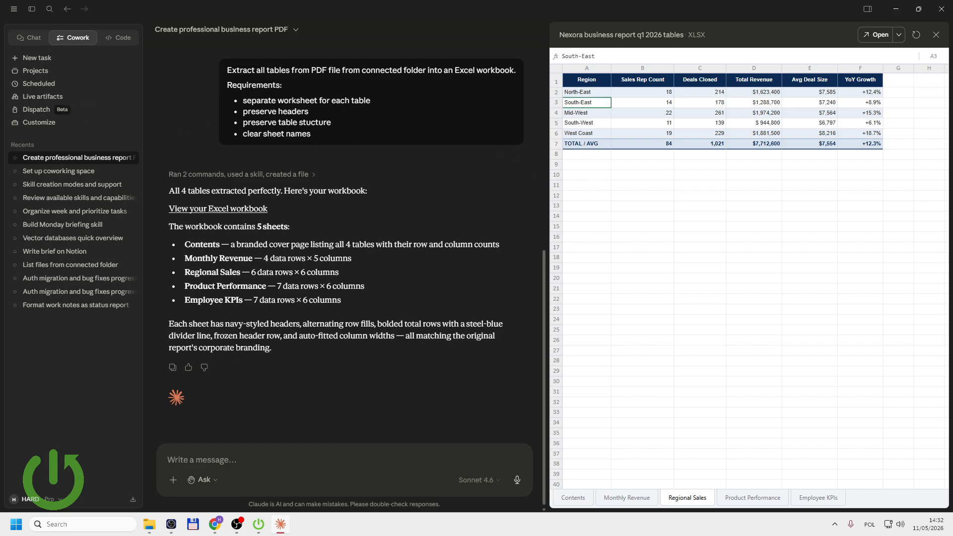
{"action": "key", "text": "alt+Tab"}
{"action": "left_click", "coordinate": [936, 35]}
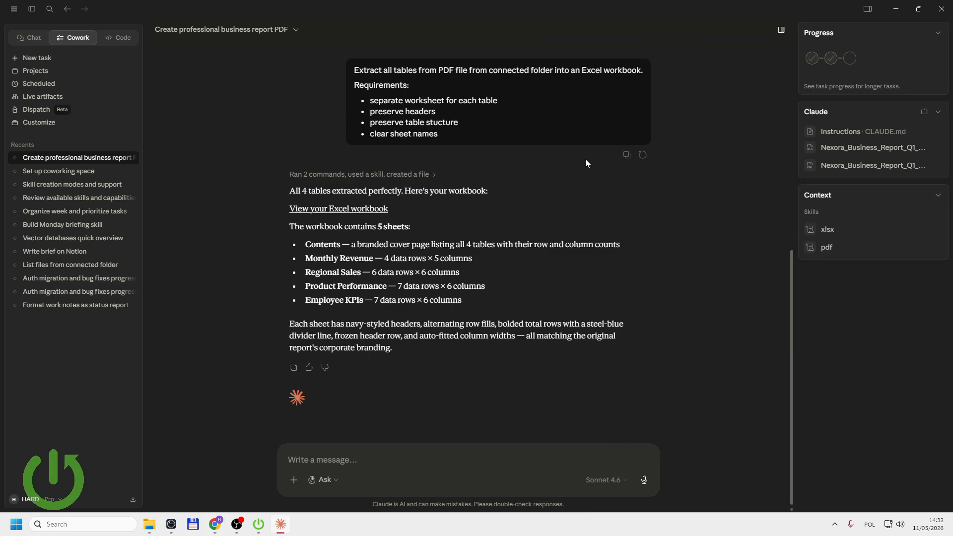